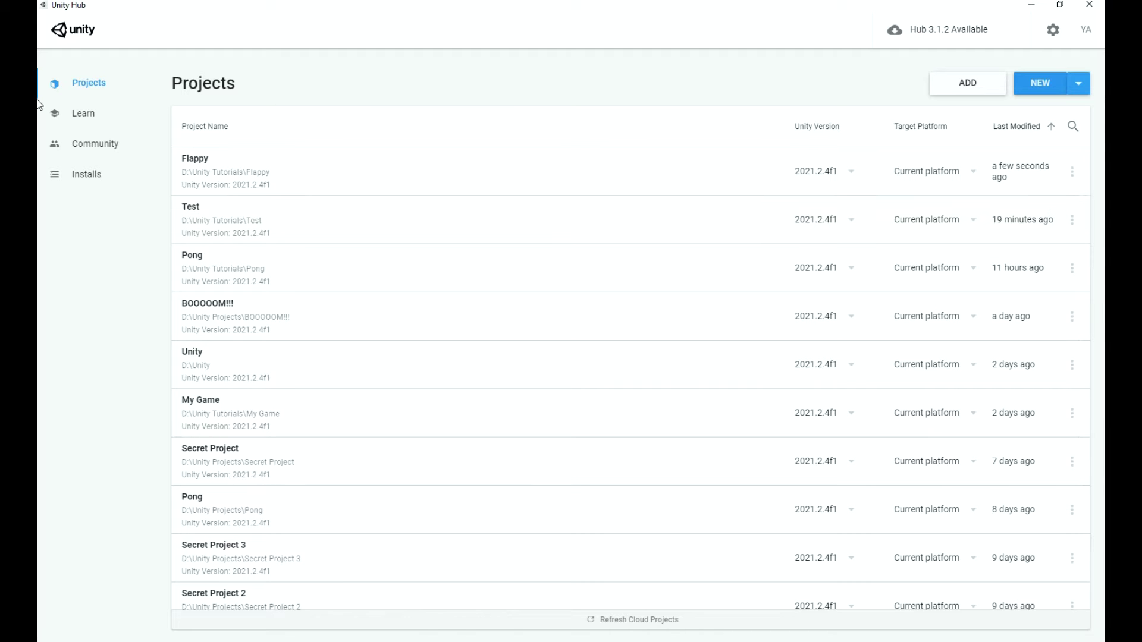
Step: Create a new project named Shooter from the 3D template in D:\Unity Tutorials
left_click(1022, 90)
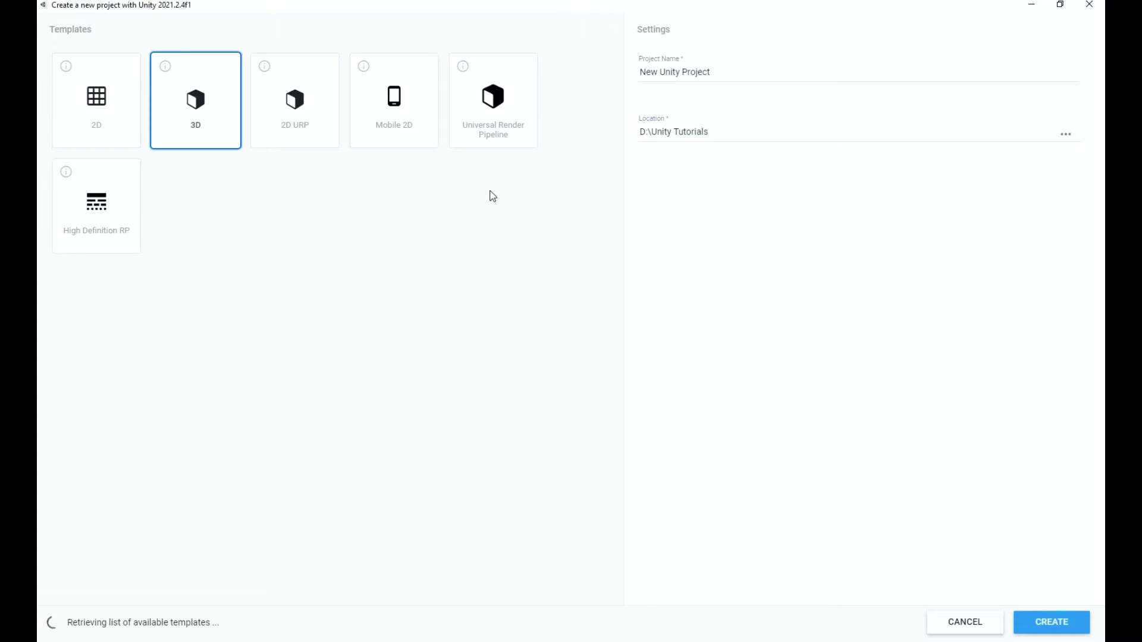
left_click(357, 304)
left_click(213, 113)
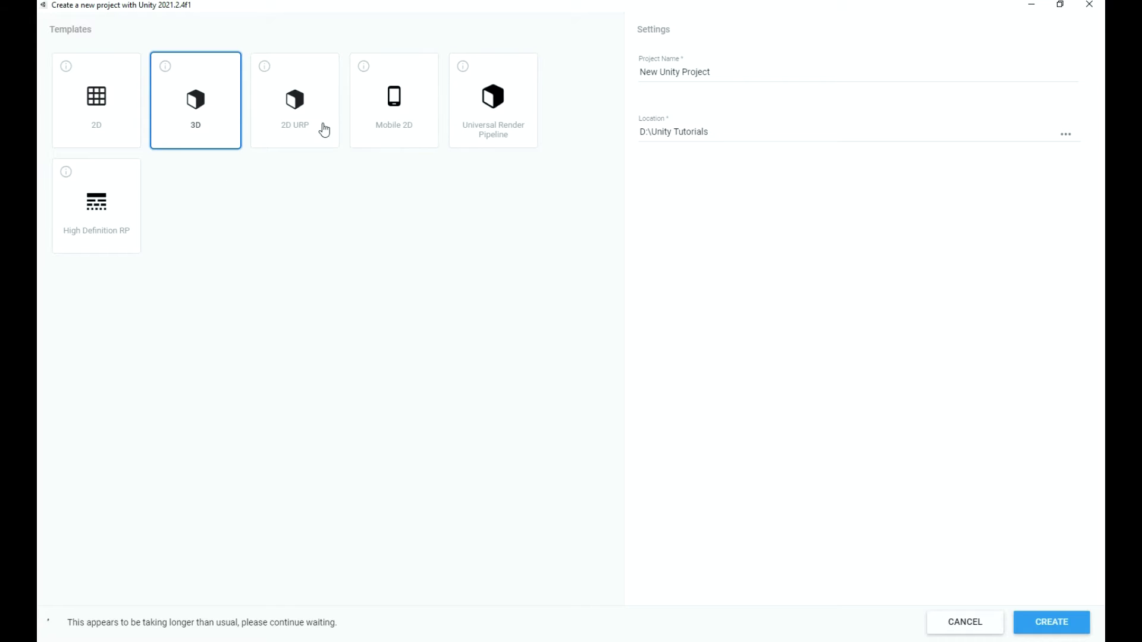
triple_click(727, 69)
type("Shooter")
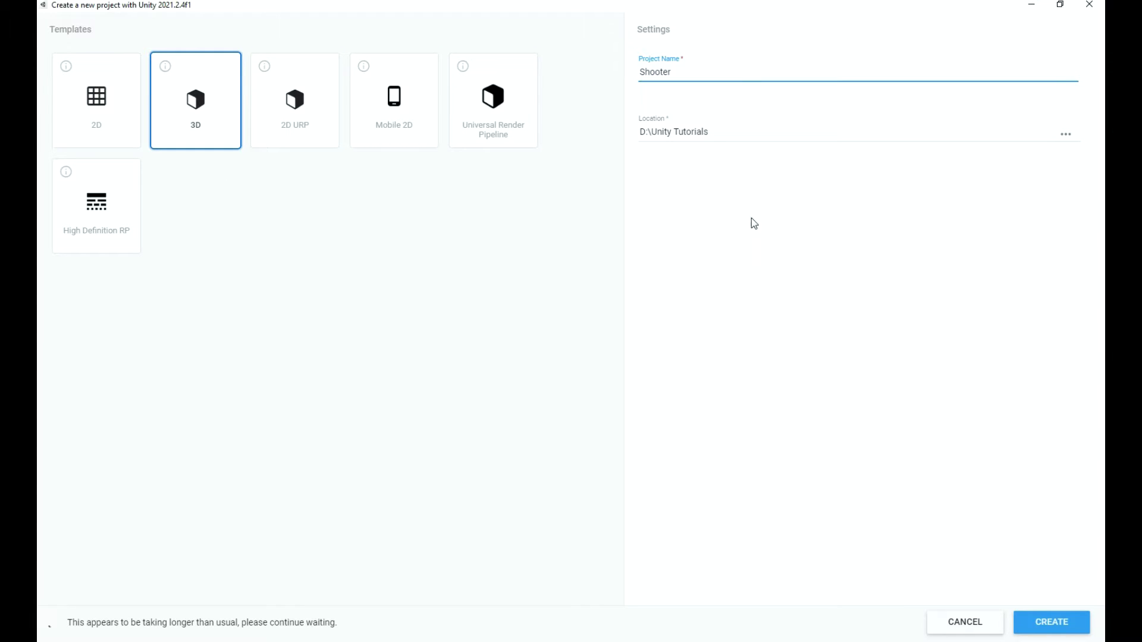
left_click(1059, 629)
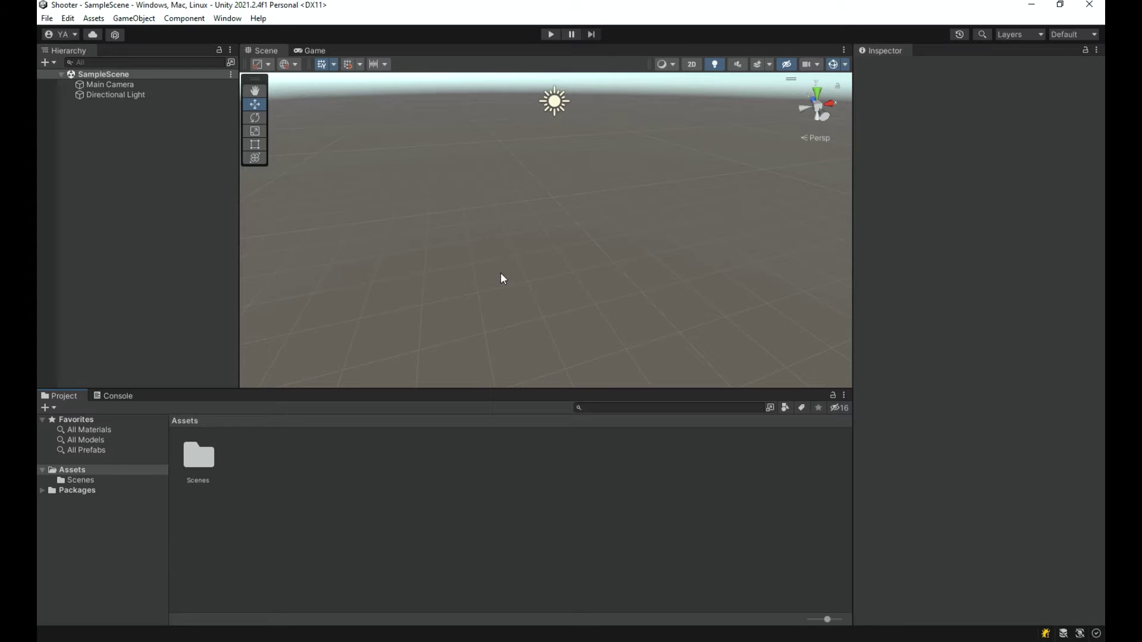
Step: Look around and fly through the sample scene to examine the camera and light from different directions
right_click_drag(628, 264, 628, 187)
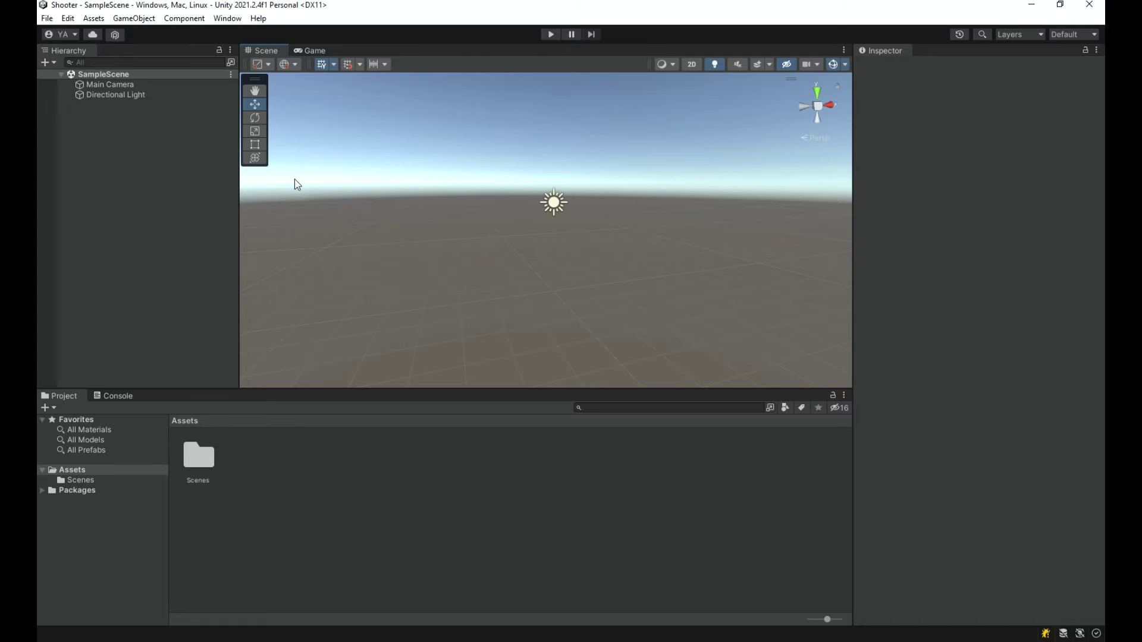
right_click_drag(385, 244, 409, 275)
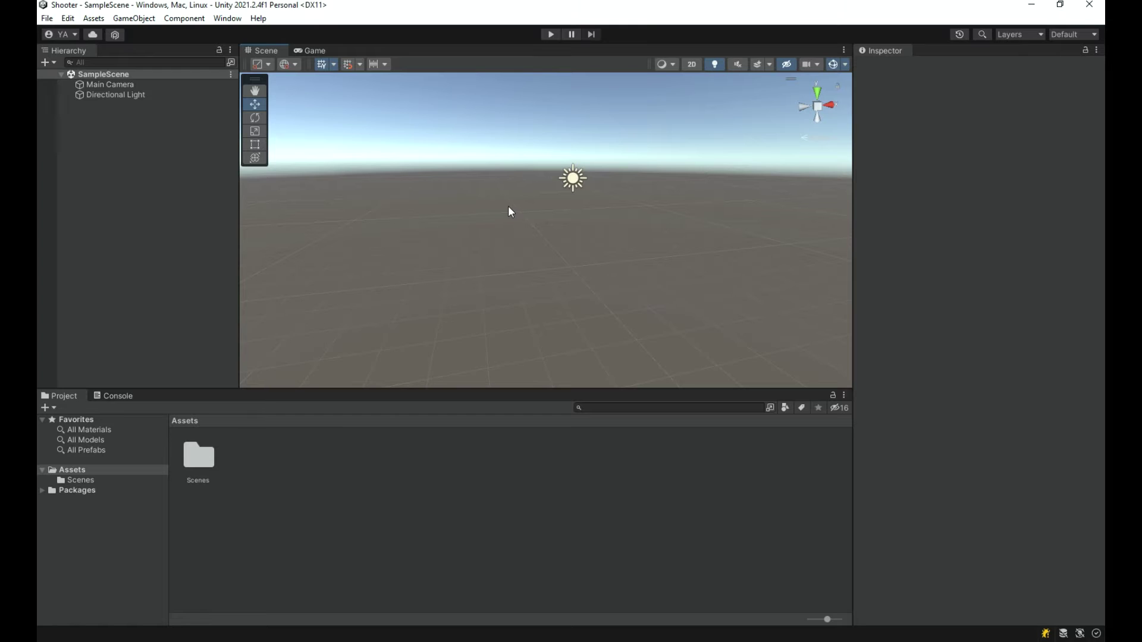
right_click_drag(509, 206, 916, 309)
right_click_drag(481, 223, 503, 198)
key("s")
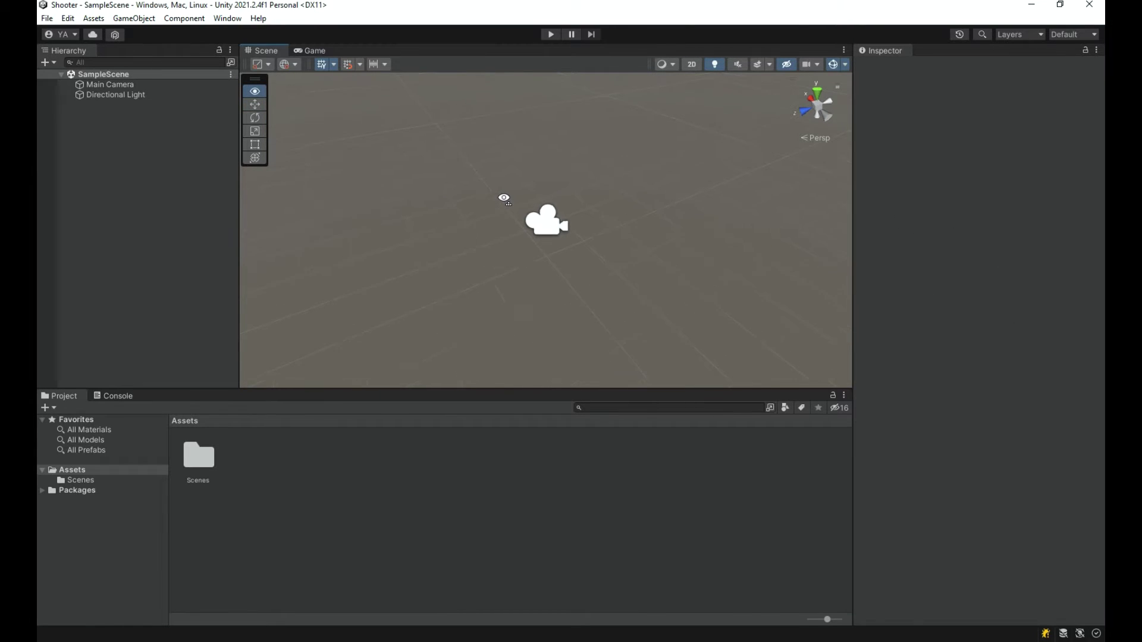
key("w")
key("a")
right_click_drag(504, 198, 598, 213)
key("s")
key("d")
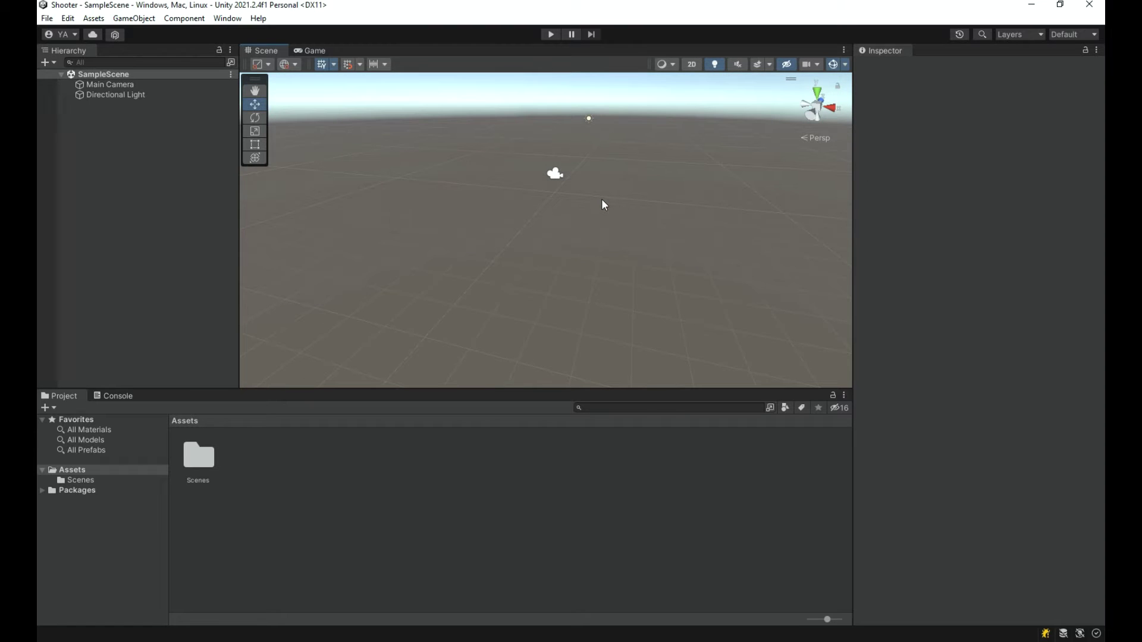
key("Up")
key("Down")
key("Left")
key("Right")
key("Up")
key("Left")
key("Down")
key("Right")
right_click_drag(348, 221, 413, 232)
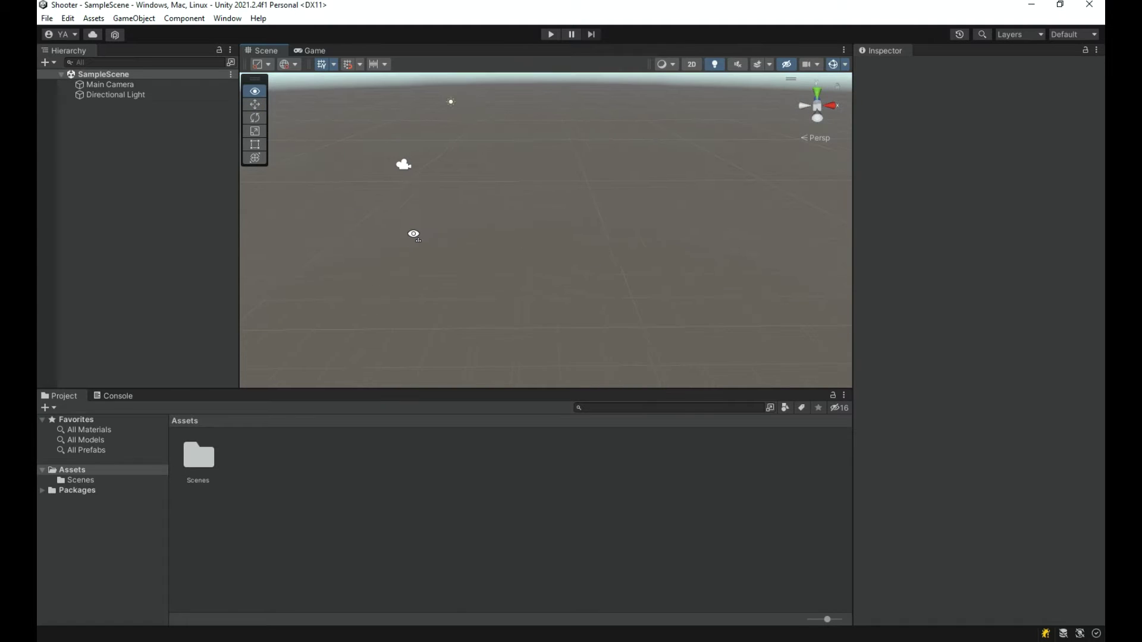
Step: Select the Main Camera in the scene and examine it and its view frustum up close and from the side
left_click(427, 163)
right_click_drag(457, 196, 420, 185)
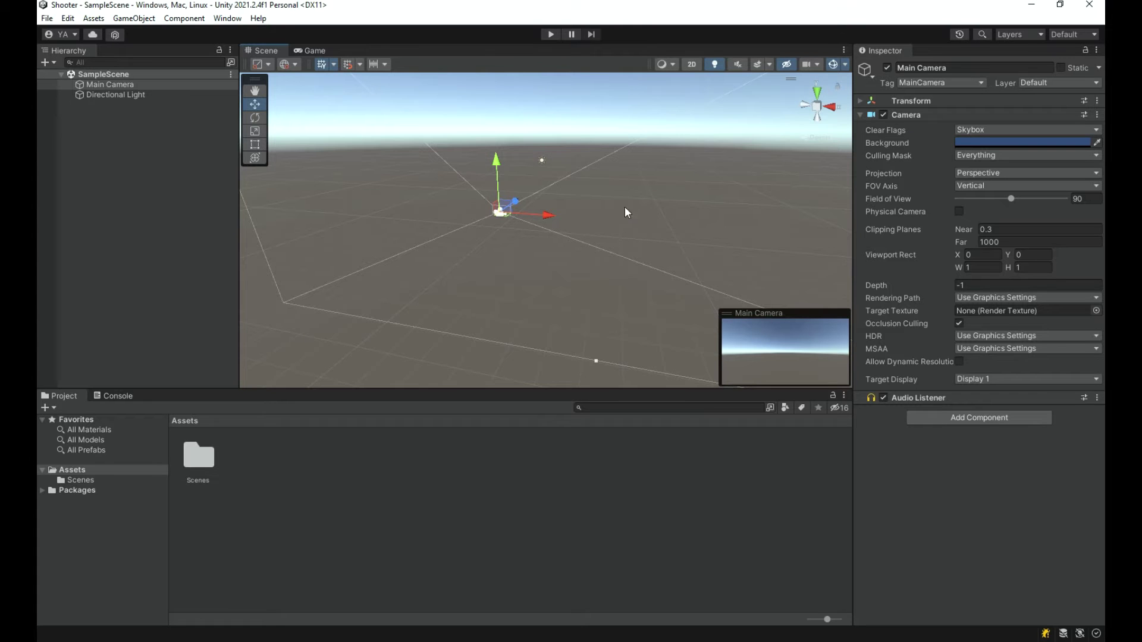
scroll(591, 191, "down", 10)
scroll(600, 199, "up", 8)
scroll(600, 200, "down", 5)
scroll(601, 199, "up", 7)
middle_click_drag(583, 215, 588, 254)
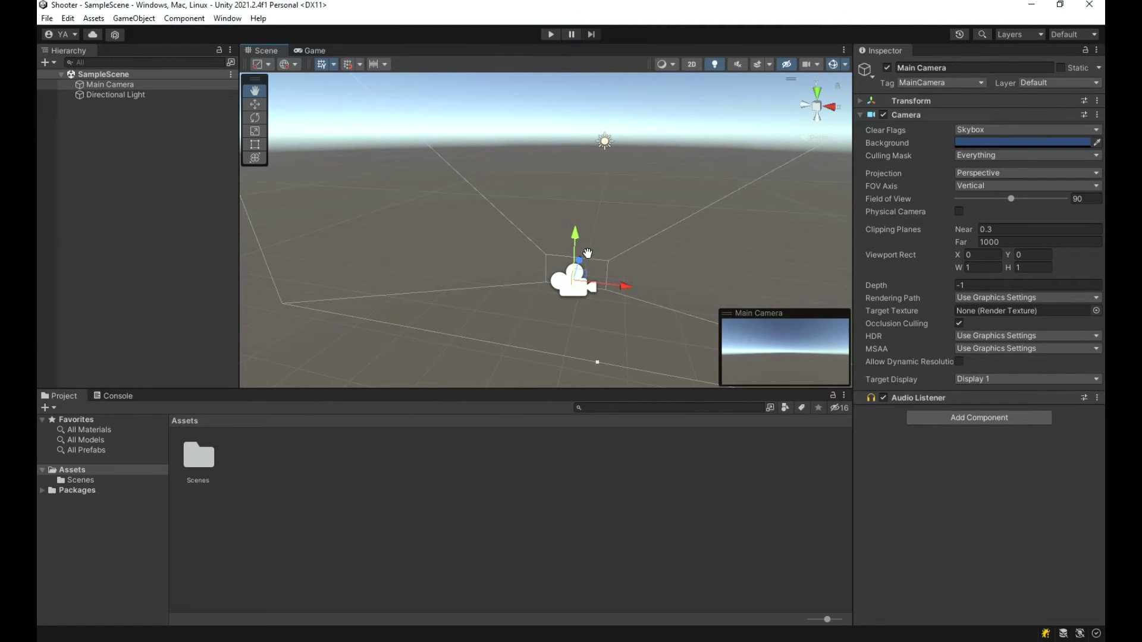
left_click(665, 267)
right_click_drag(664, 264, 612, 246)
left_click(586, 237)
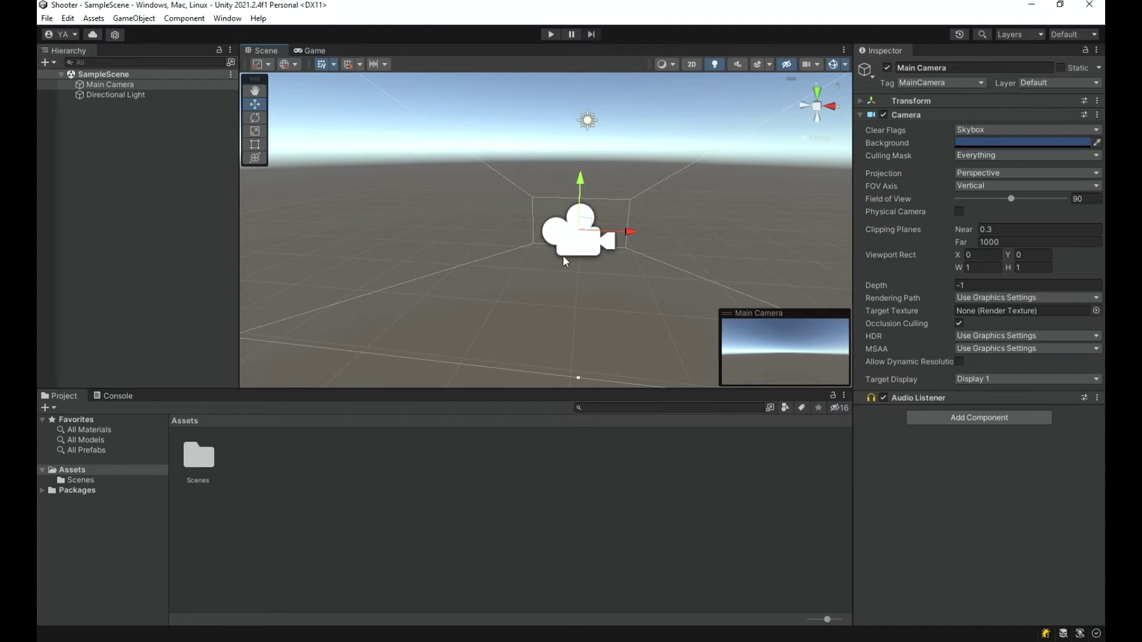
right_click_drag(560, 299, 850, 256)
right_click_drag(1084, 256, 654, 234)
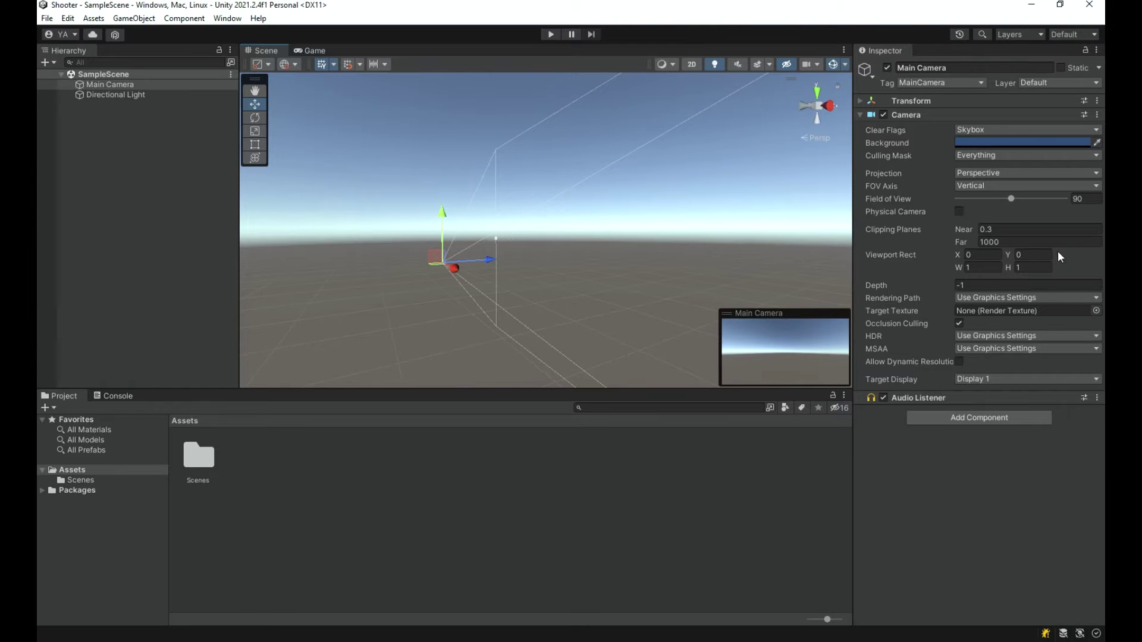
Step: Set the Main Camera's projection to Orthographic and examine its view volume in the scene
left_click(973, 171)
left_click(887, 179)
left_click(974, 173)
left_click(970, 197)
left_click_drag(464, 262, 661, 240, "alt")
right_click_drag(605, 285, 102, 330)
key("a")
right_click_drag(426, 262, 346, 301)
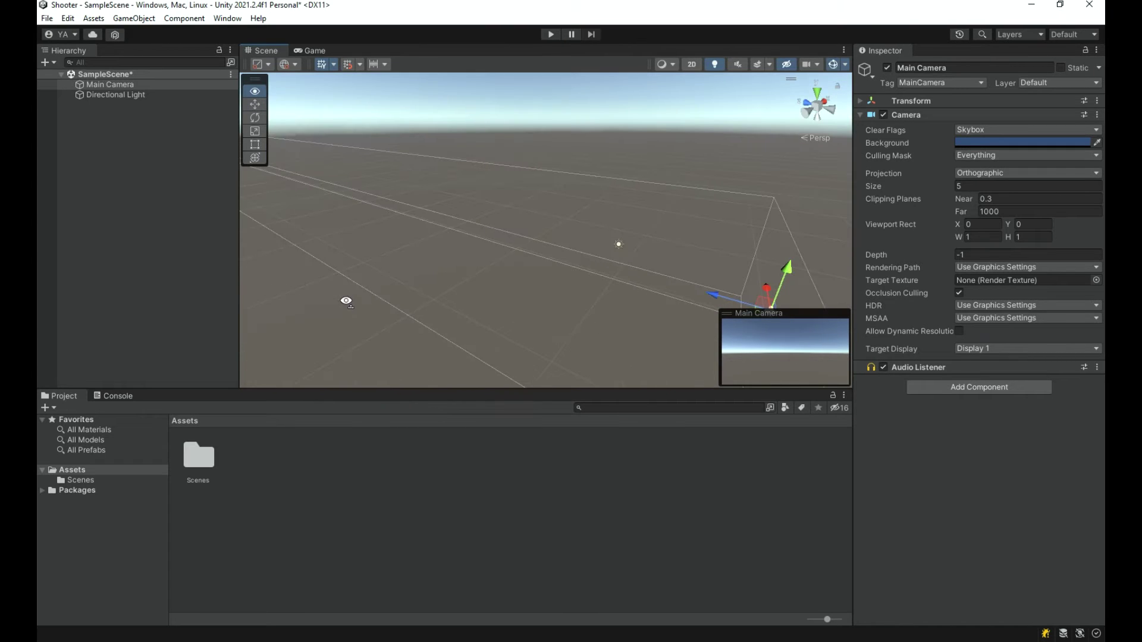
left_click(638, 281)
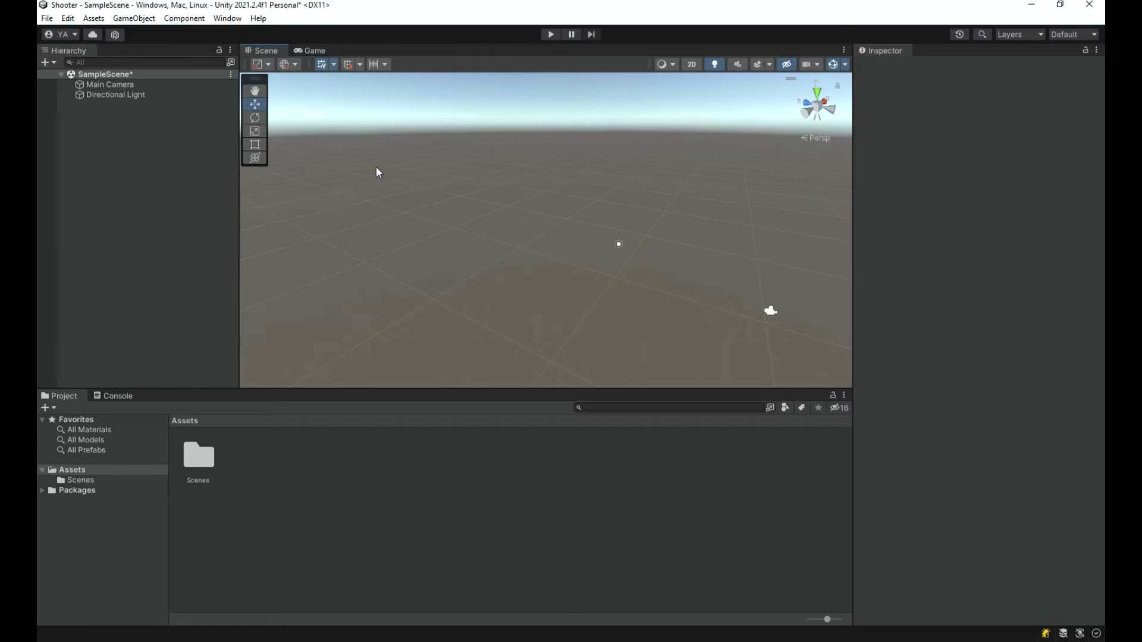
left_click(770, 312)
right_click_drag(696, 341, 261, 304)
Step: Return the Main Camera's projection to Perspective and view its frustum from the side
left_click_drag(916, 184, 969, 169)
left_click(969, 173)
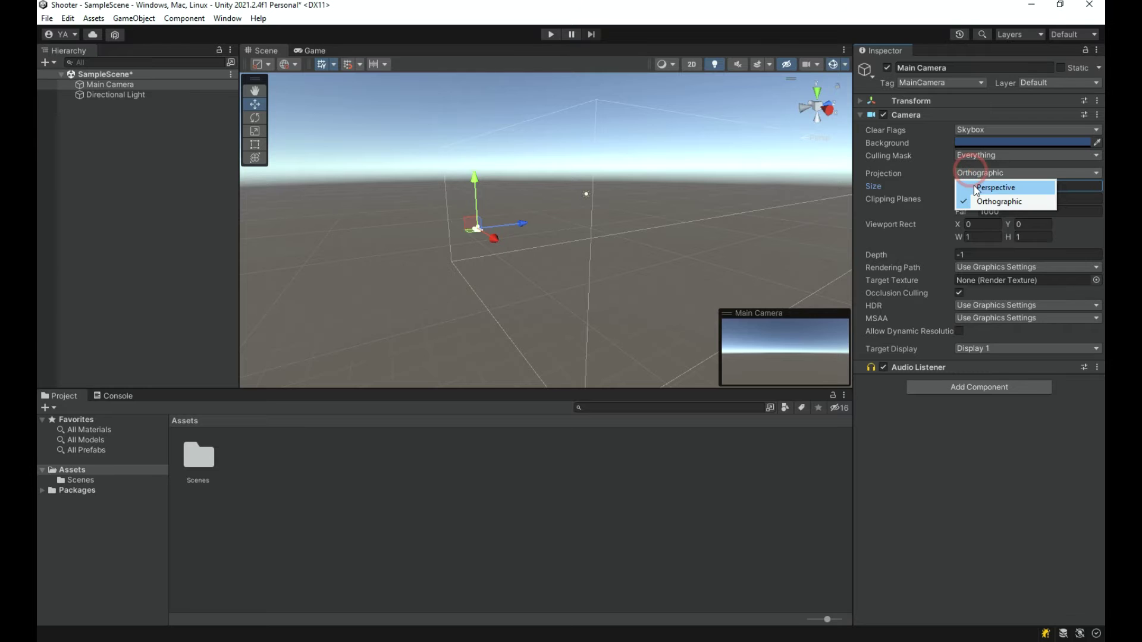
left_click(983, 186)
right_click_drag(642, 248, 646, 211)
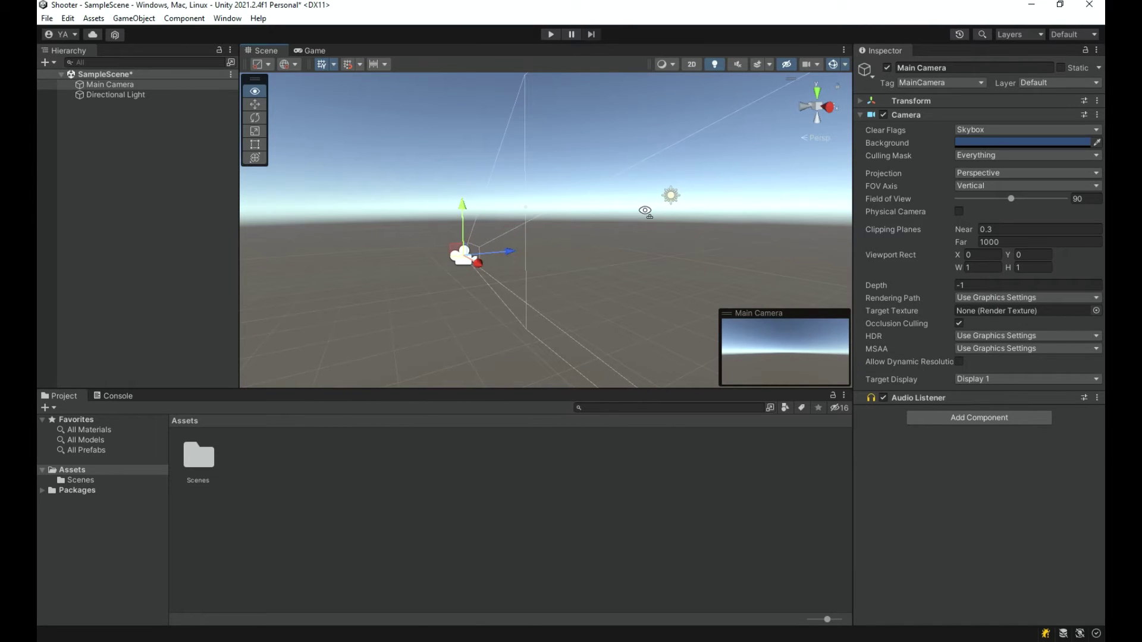
Step: Raise the Main Camera's field of view to 179 and look at its frustum in the scene
left_click_drag(1010, 199, 1071, 199)
mouse_move(853, 202)
left_mouse_down()
mouse_move(653, 207)
mouse_move(874, 210)
left_mouse_up()
right_click_drag(816, 181, 899, 254)
Step: Set the Main Camera's field of view to 90 and save the scene
left_click(1093, 199)
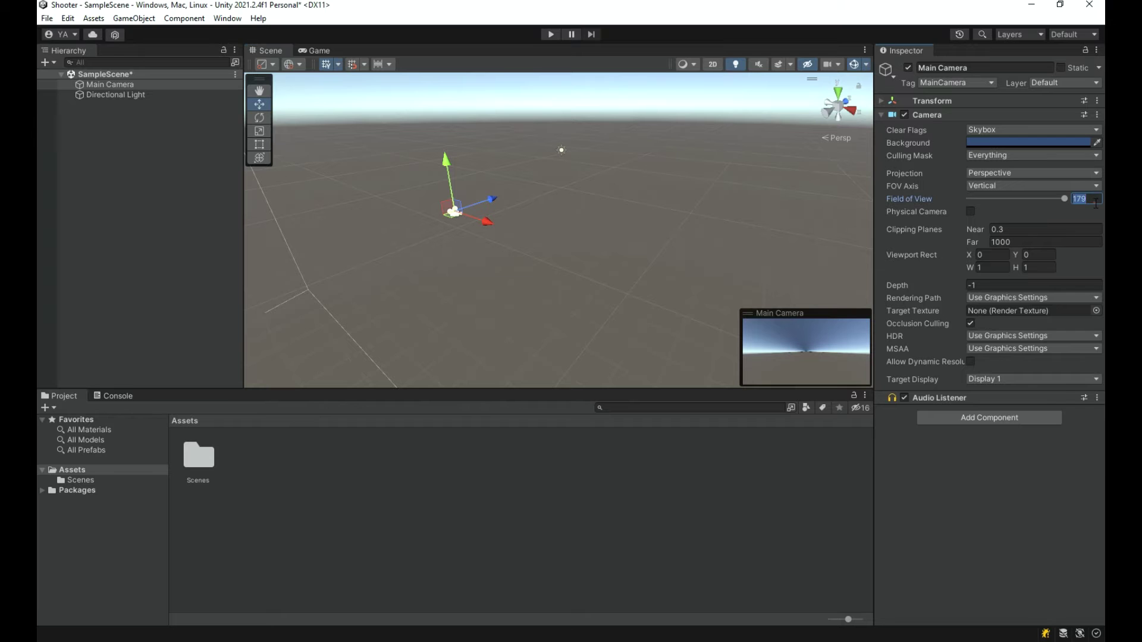
type("90")
right_click_drag(353, 329, 376, 335)
key("ctrl+s")
Step: Select the Directional Light and examine it in the scene along with its light settings
right_click_drag(608, 338, 559, 180)
key("s")
key("a")
key("w")
key("s")
left_click(559, 179)
left_click(139, 98)
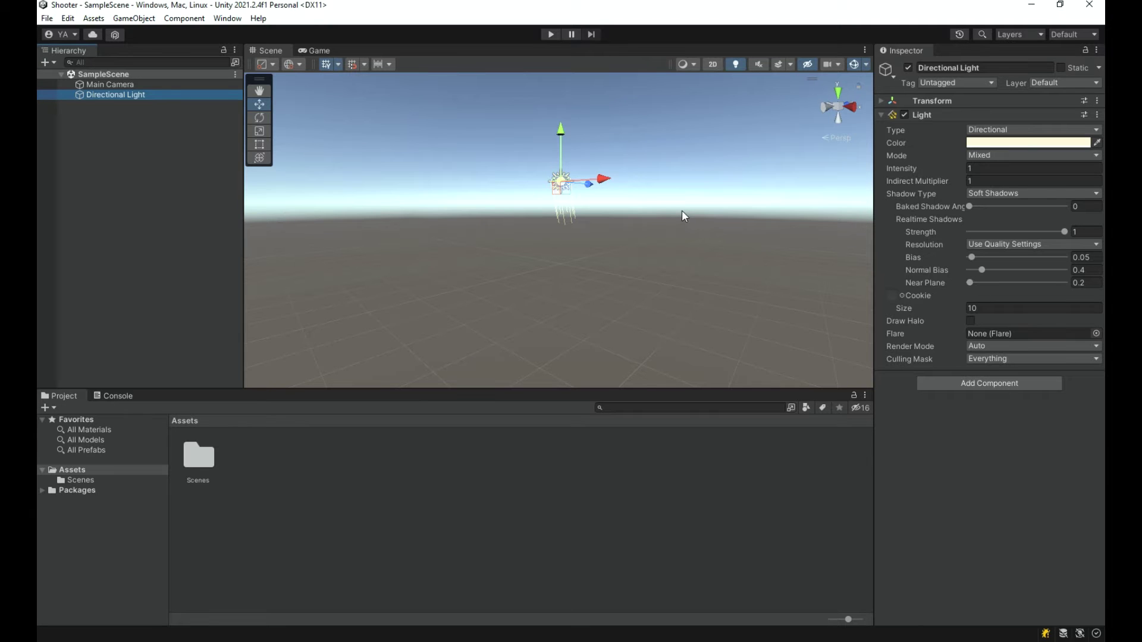
right_click_drag(682, 210, 659, 247)
Step: Deactivate the Directional Light to check its effect in the Game view, and reactivate it
left_click(209, 96)
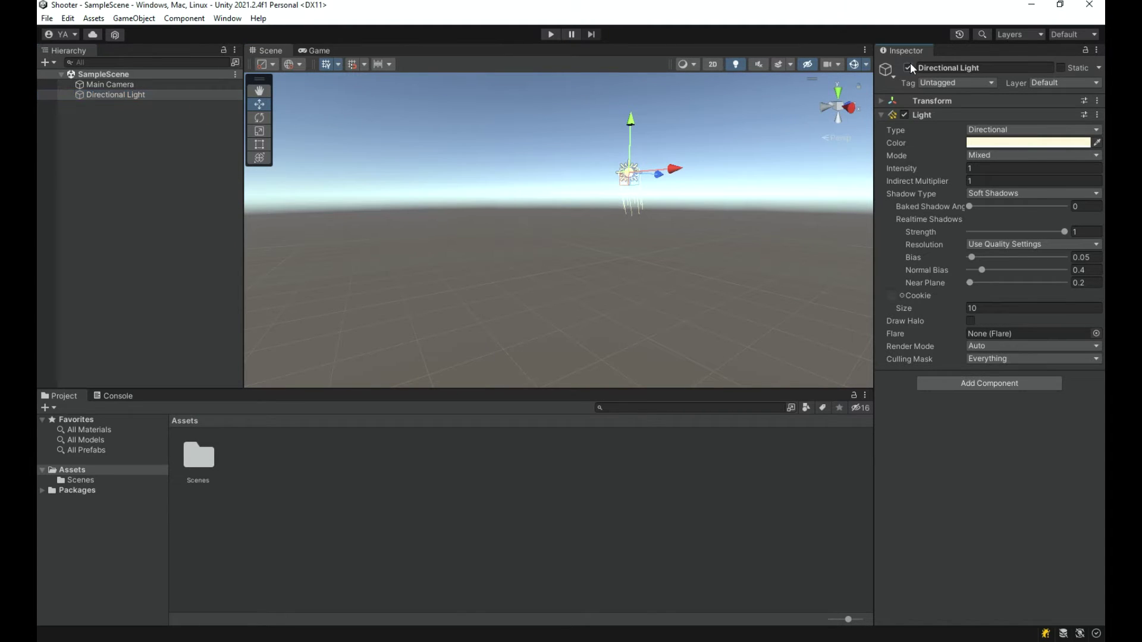
left_click(316, 50)
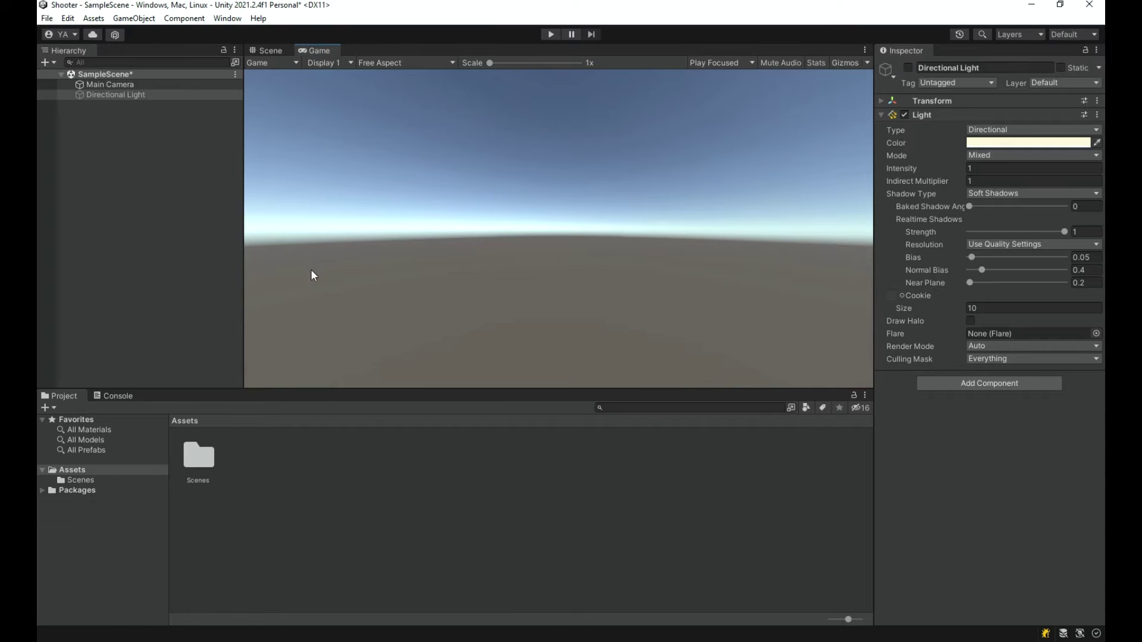
left_click(908, 68)
left_click(268, 50)
mouse_move(459, 148)
right_mouse_down()
mouse_move(441, 135)
mouse_move(595, 111)
mouse_move(462, 133)
right_mouse_up()
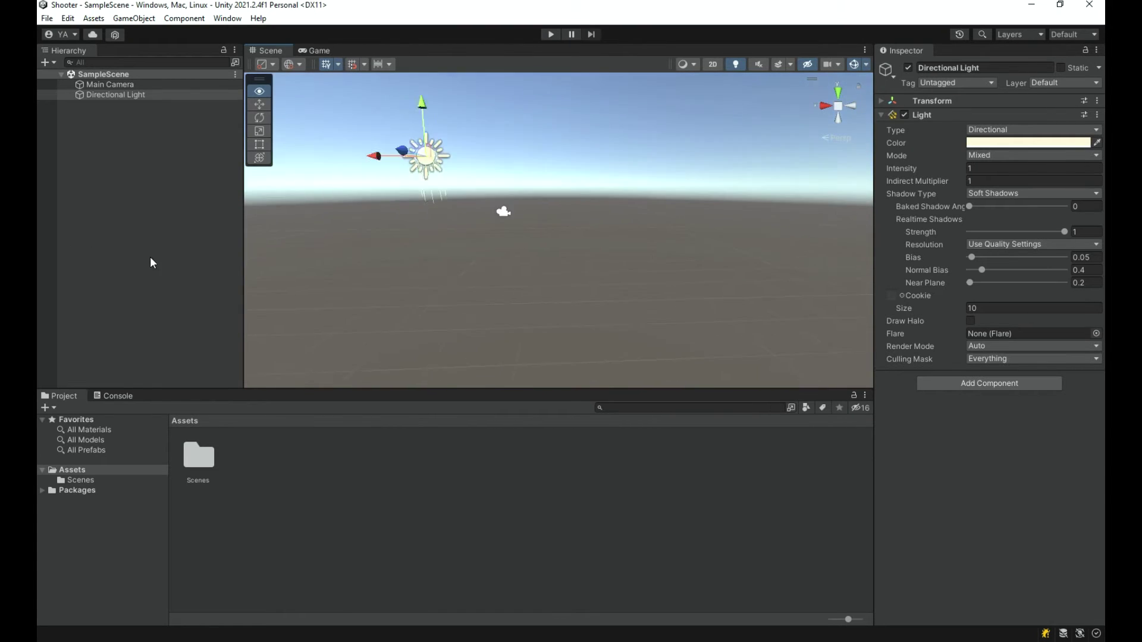
key("a")
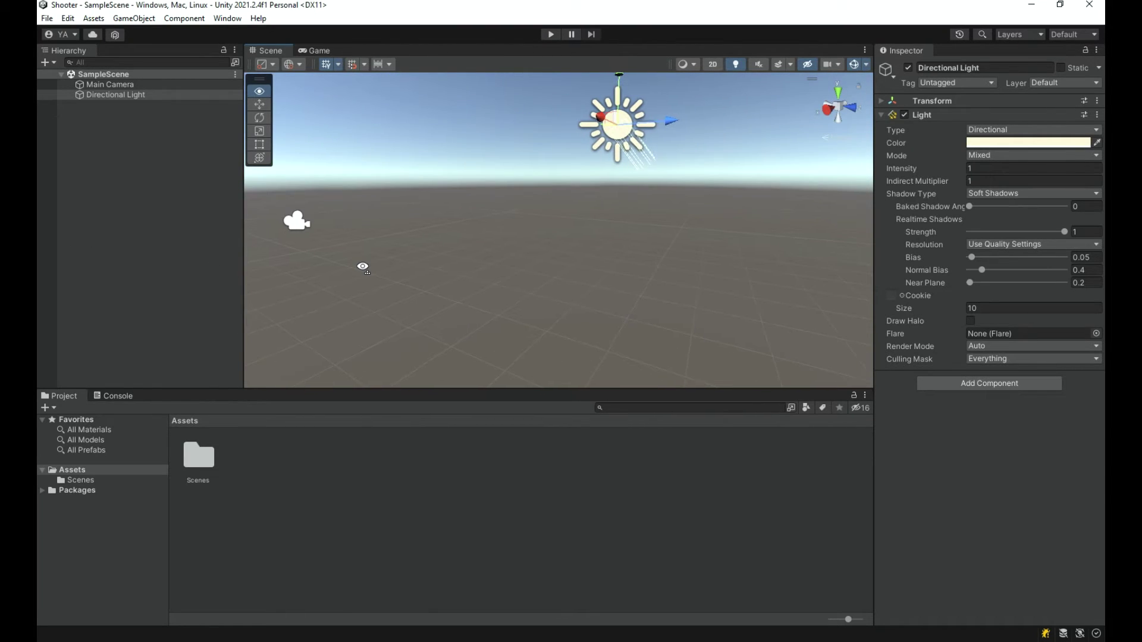
key("s")
key("a")
left_click(548, 257)
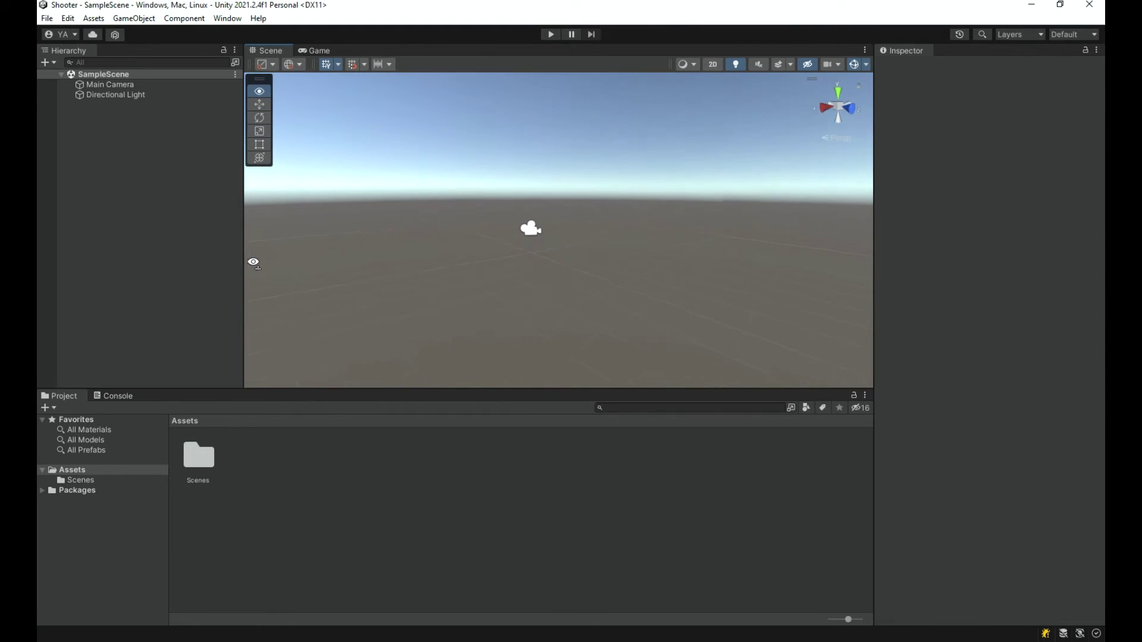